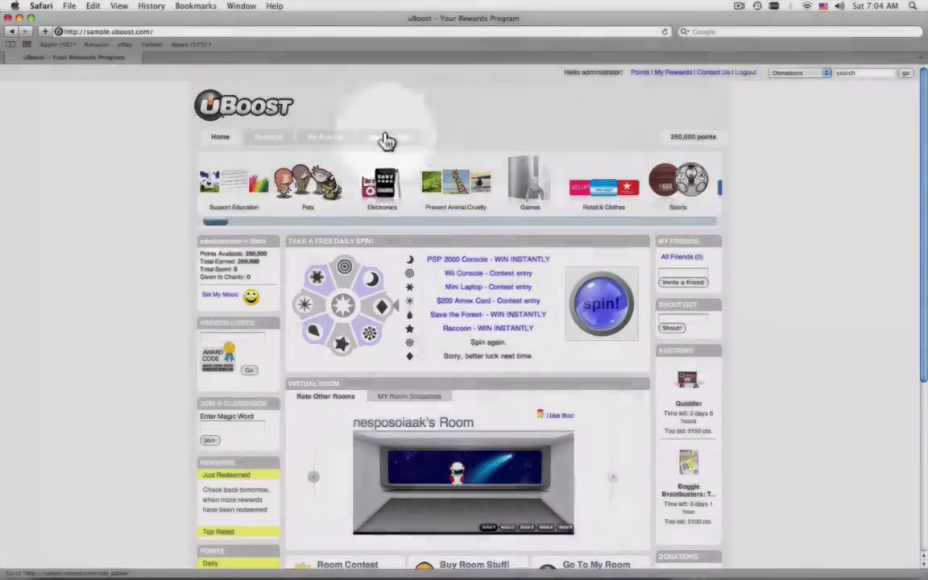
- Open the Manage Site admin dashboard from the top navigation
click(386, 138)
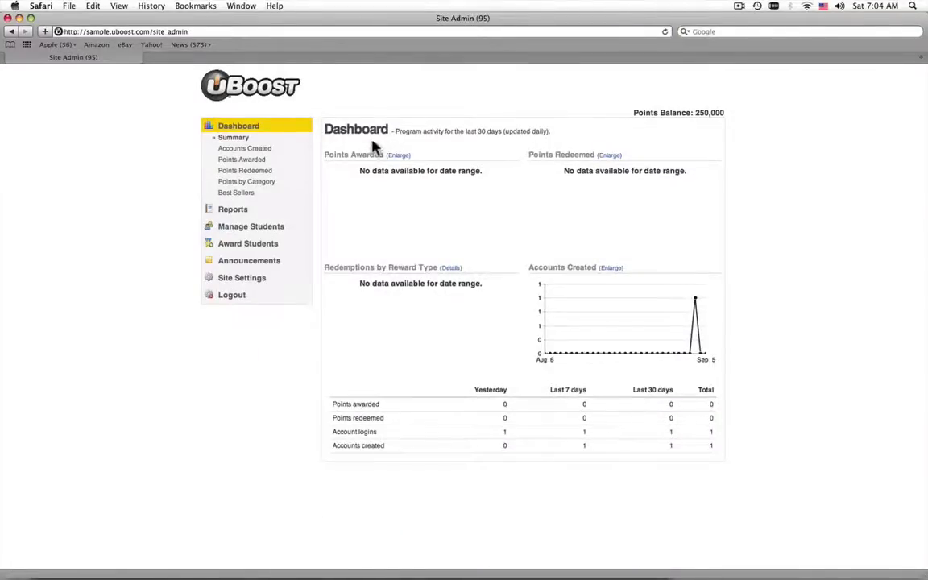
- Open the Manage Students list, then go to its Groups page
click(260, 229)
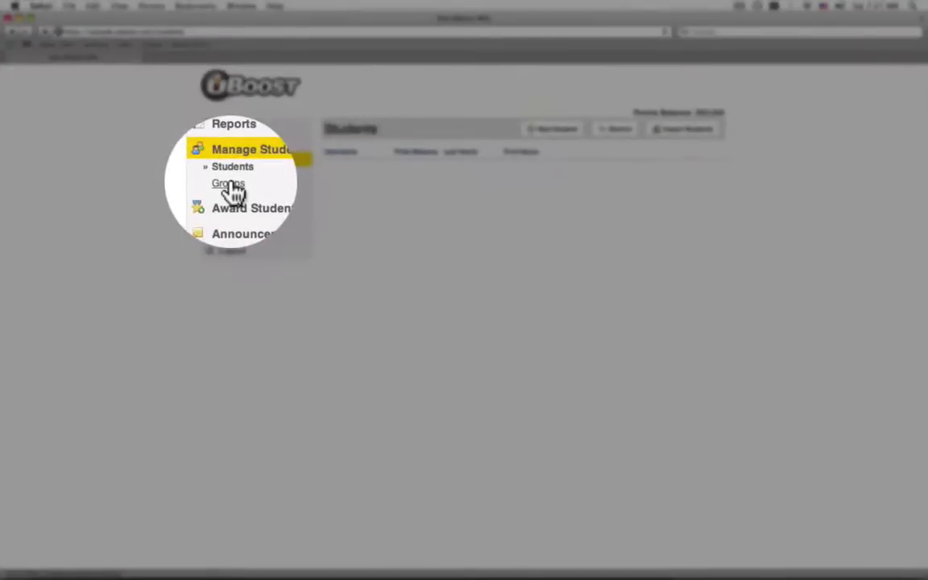
click(229, 183)
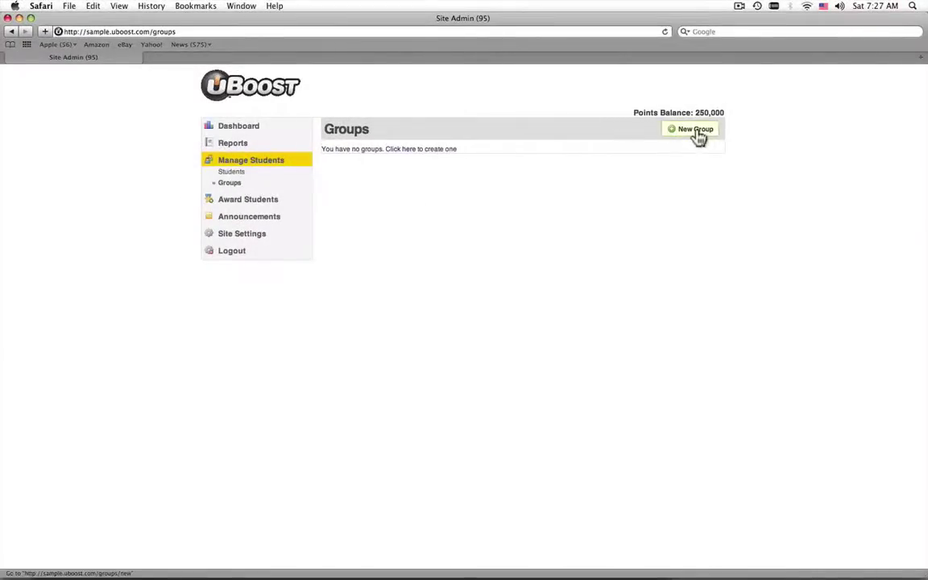
- Add a group named Central Middle, then return to the Students list
click(696, 131)
click(514, 165)
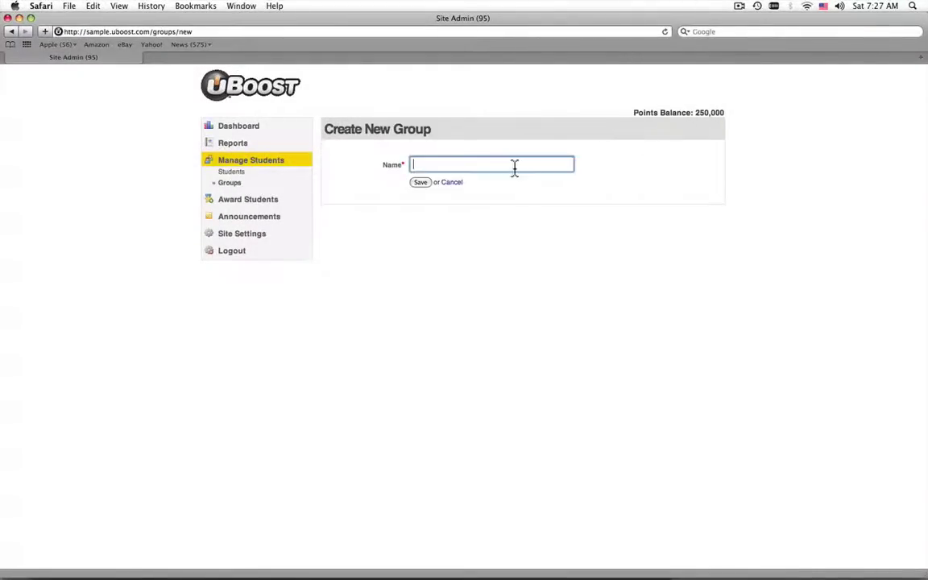
text(Central Middle)
click(417, 183)
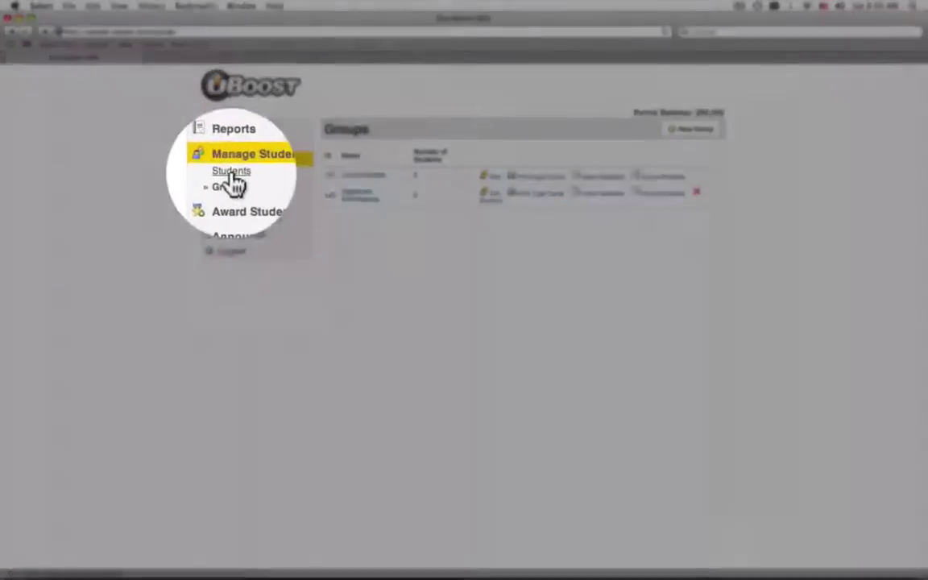
click(231, 173)
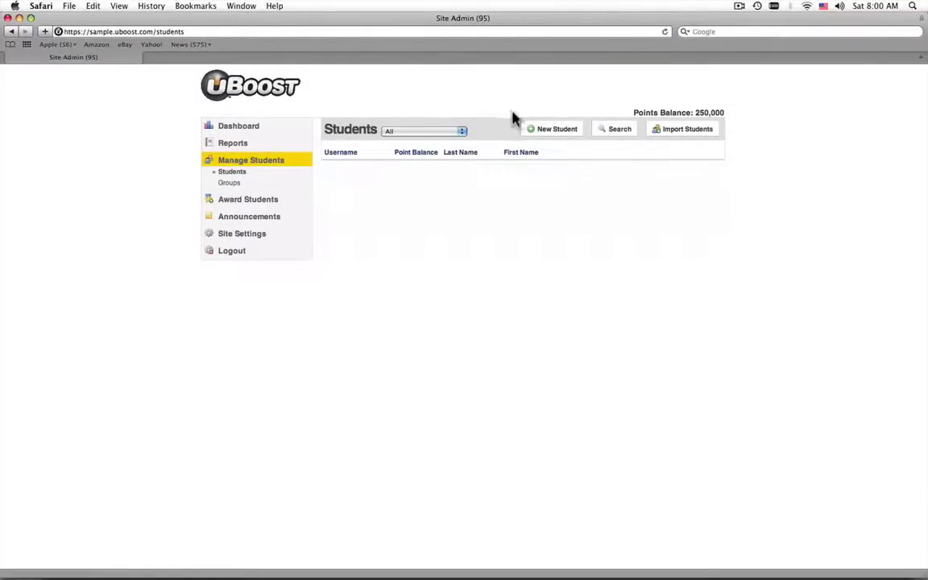
- Create a new student record assigned to the Central Middle group
click(533, 133)
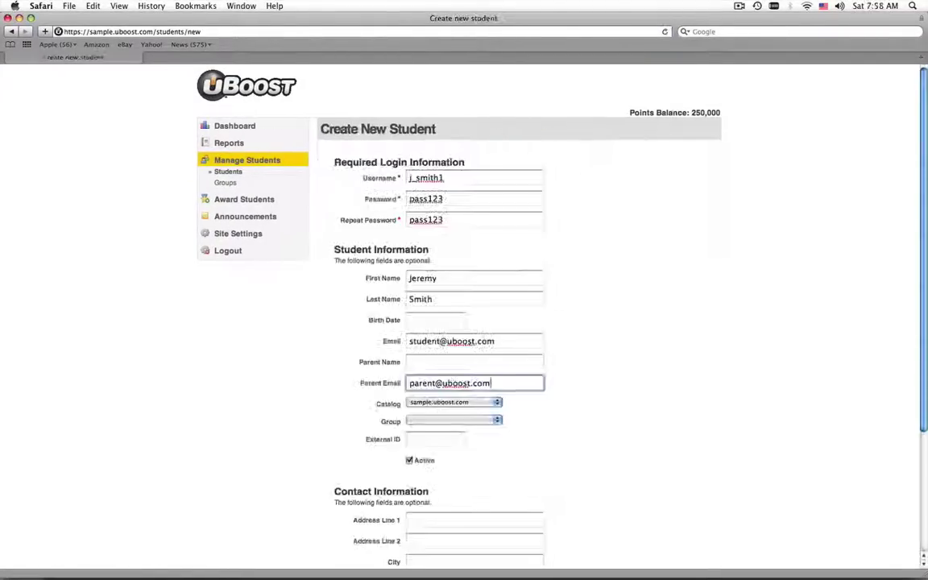
click(460, 420)
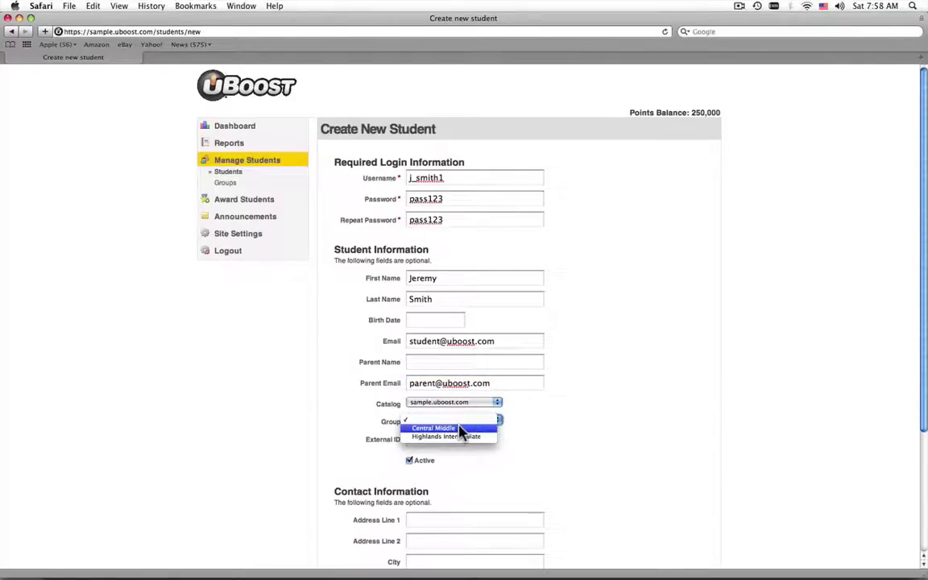
click(458, 428)
scroll(499, 449, down, 5)
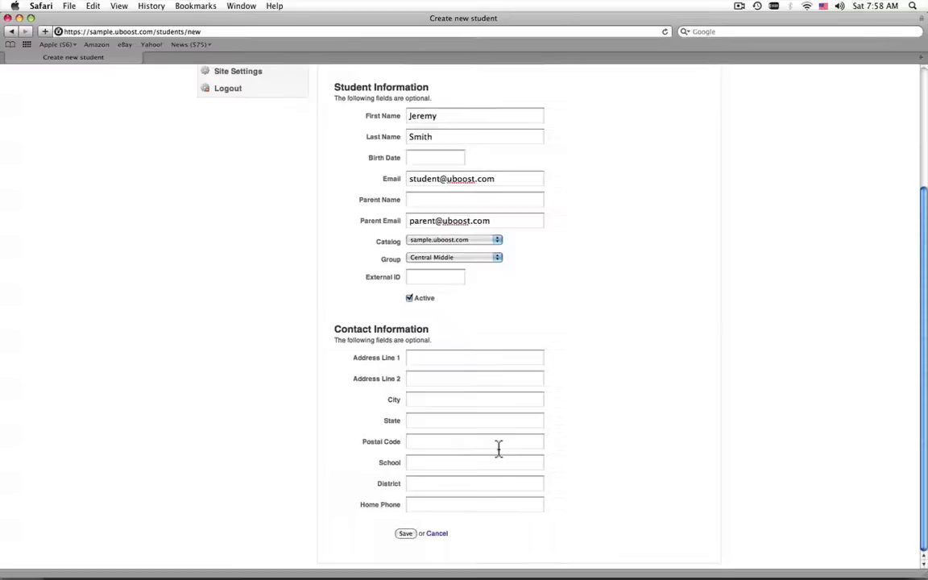
click(406, 534)
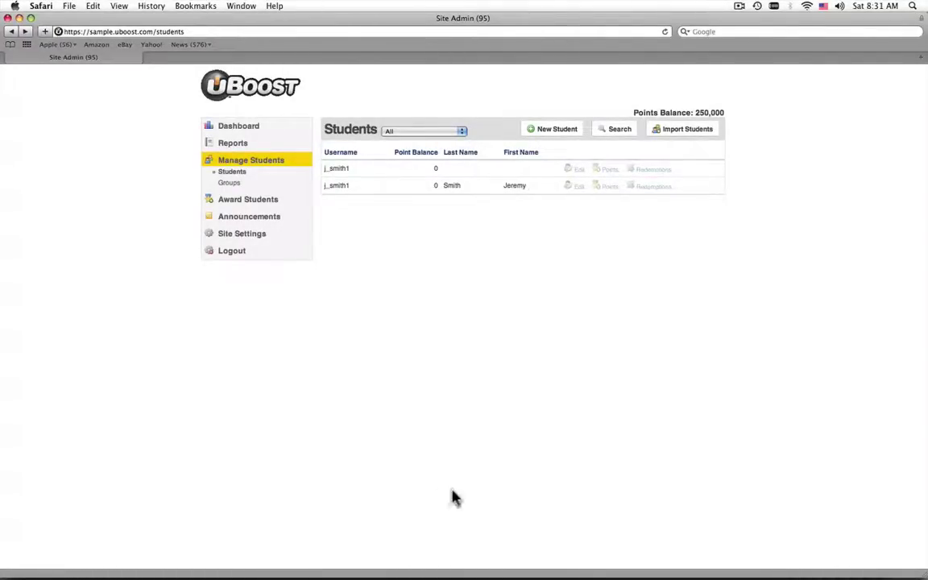
- Save the student import CSV template to Downloads from the Import Students page
click(684, 132)
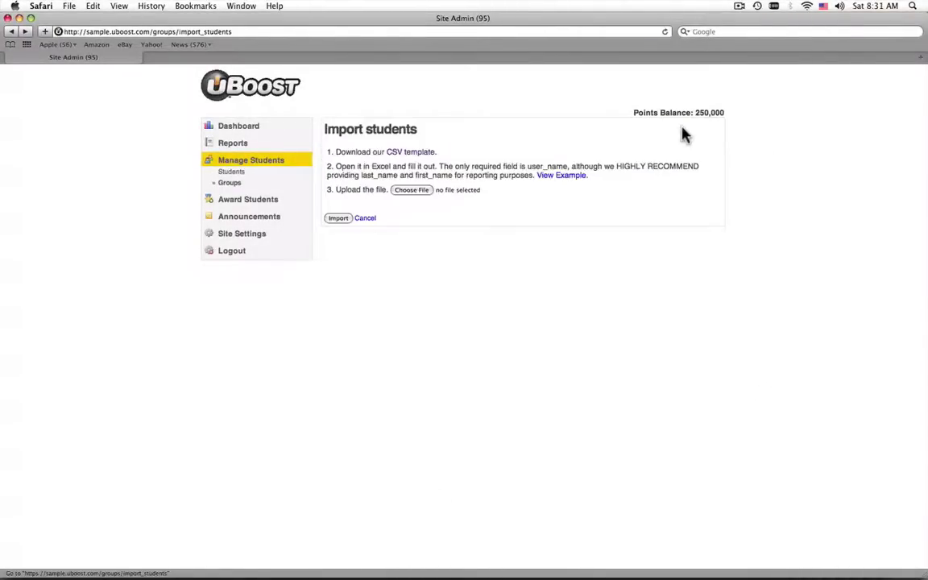
right_click(422, 153)
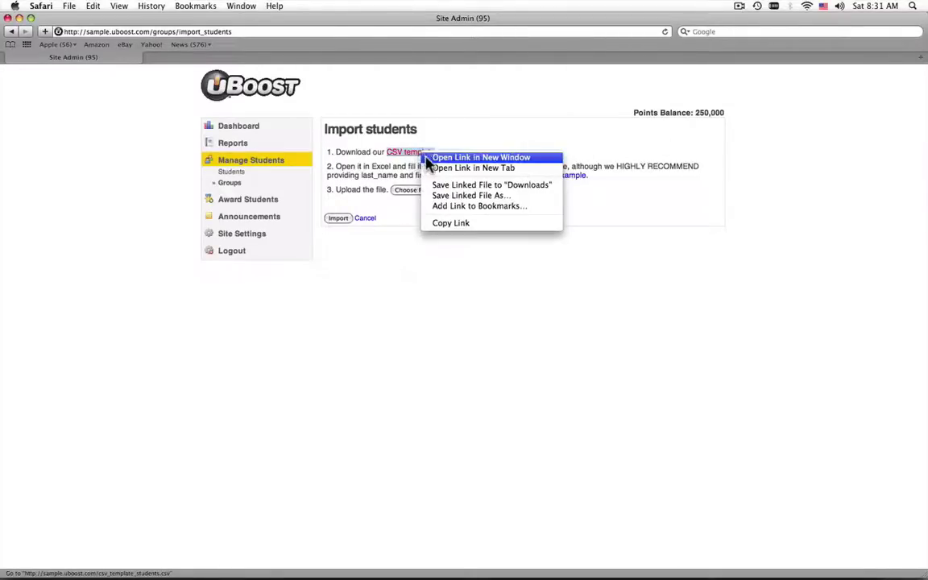
click(437, 187)
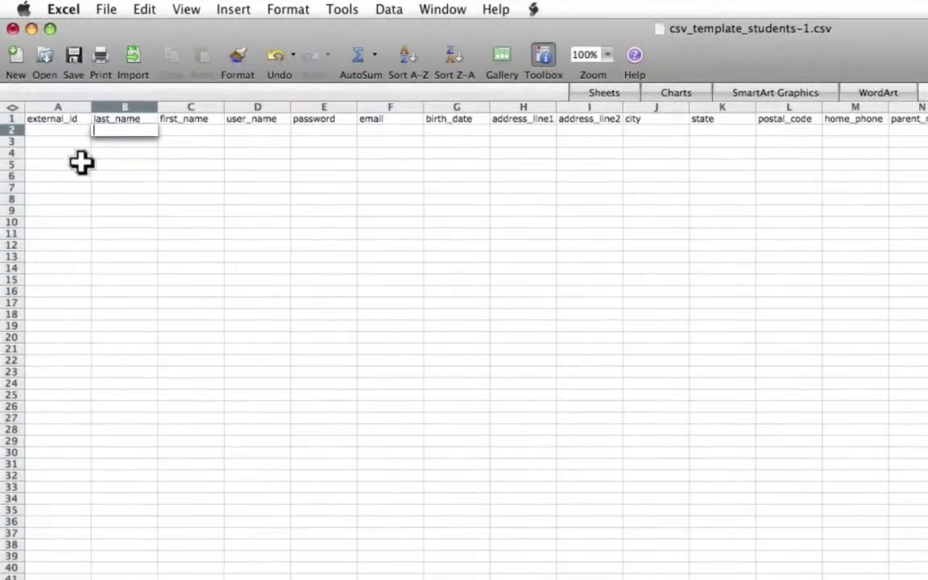
- Fill row 2 with a student's last and first names and group_id 34, then save the CSV
key(Tab)
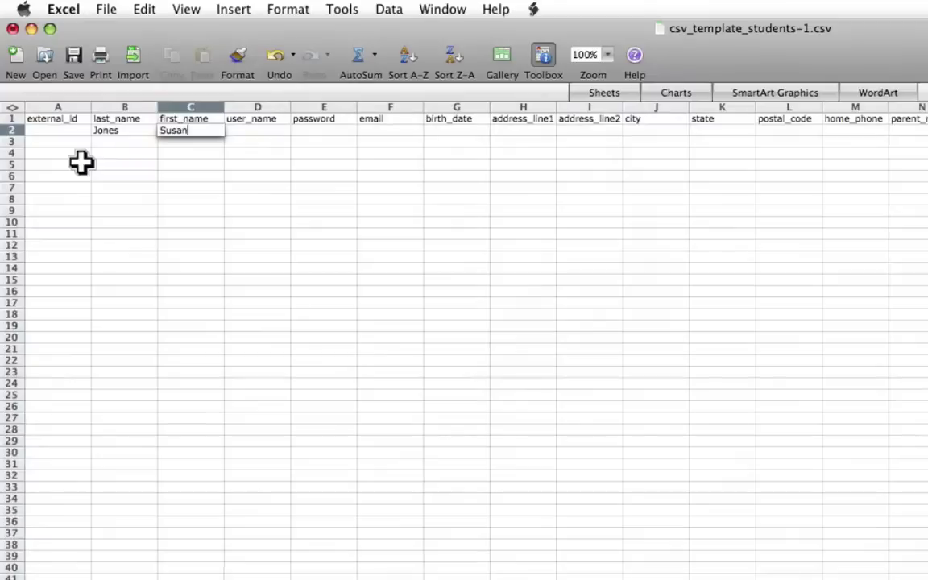
key(Tab)
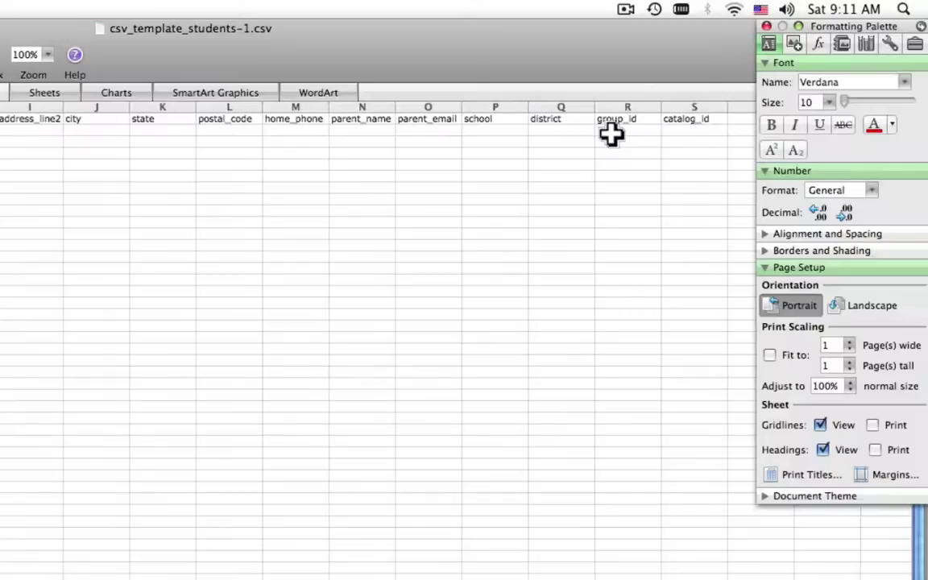
click(610, 132)
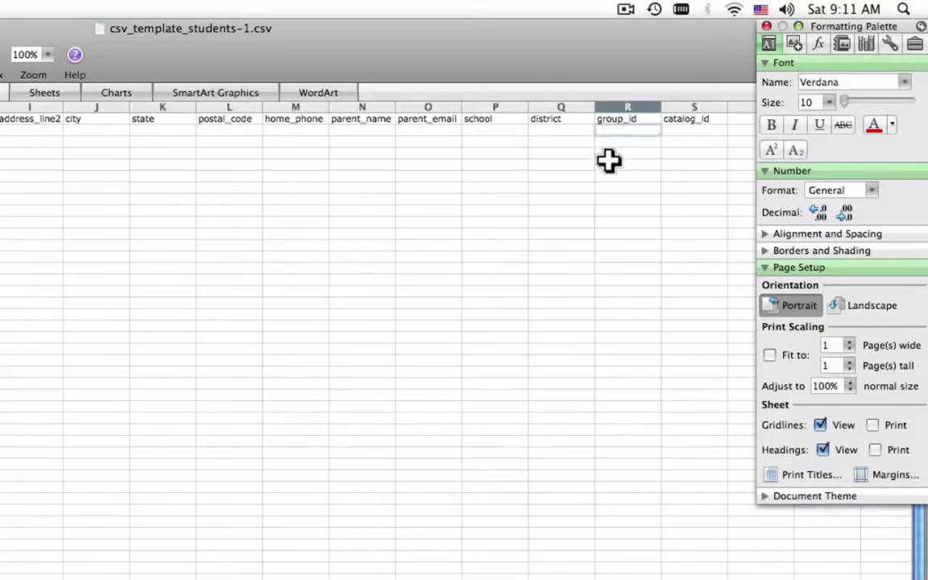
text(34)
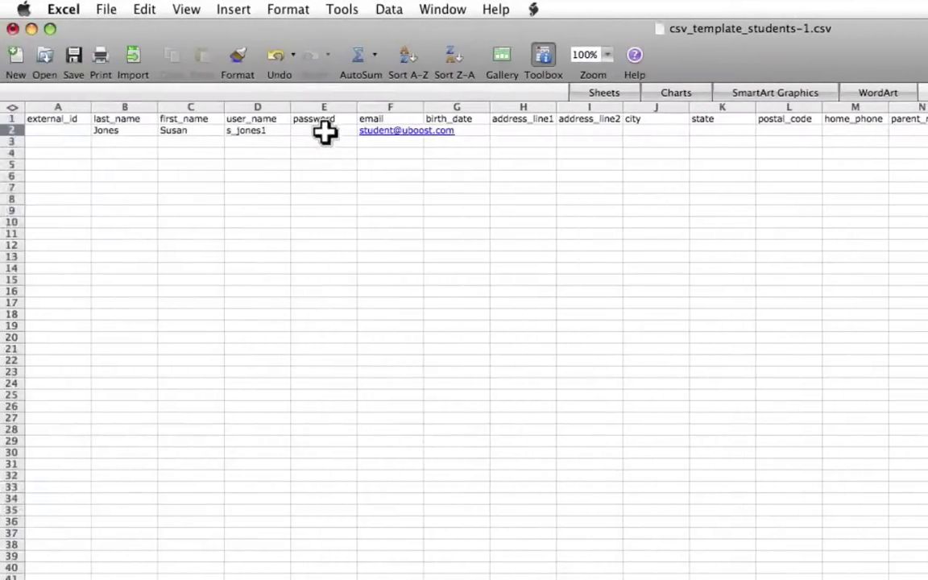
click(325, 132)
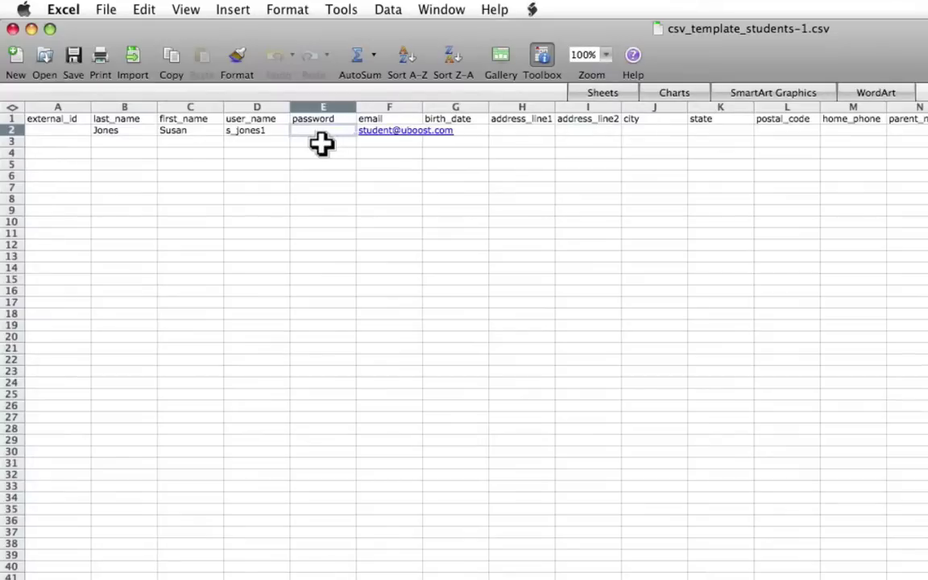
click(106, 9)
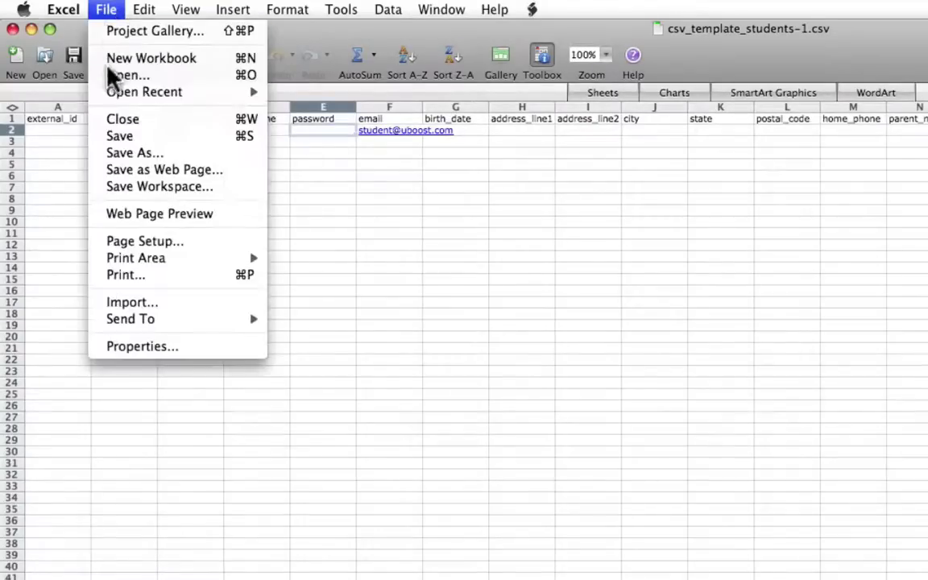
click(123, 136)
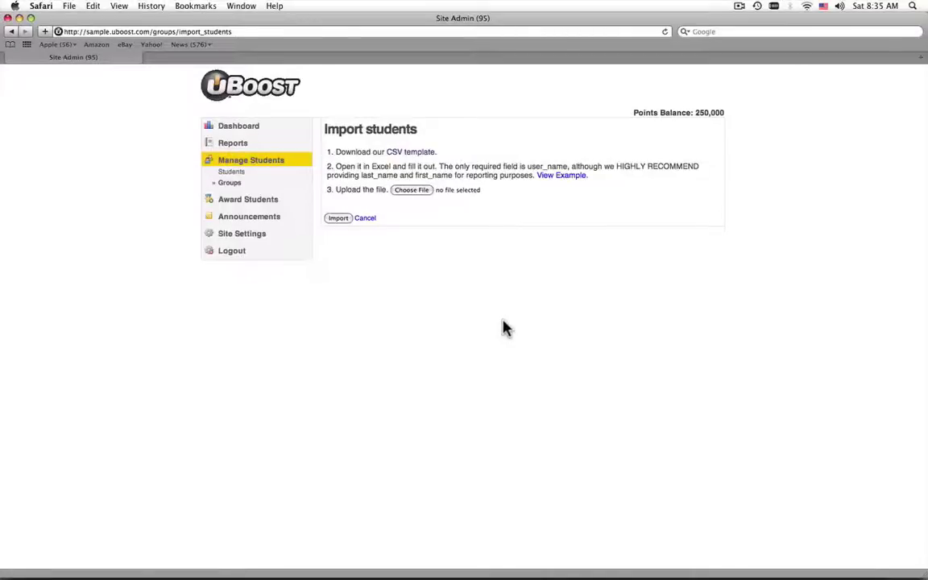
- Upload csv_template_students-1.csv and import its students
click(414, 191)
click(352, 103)
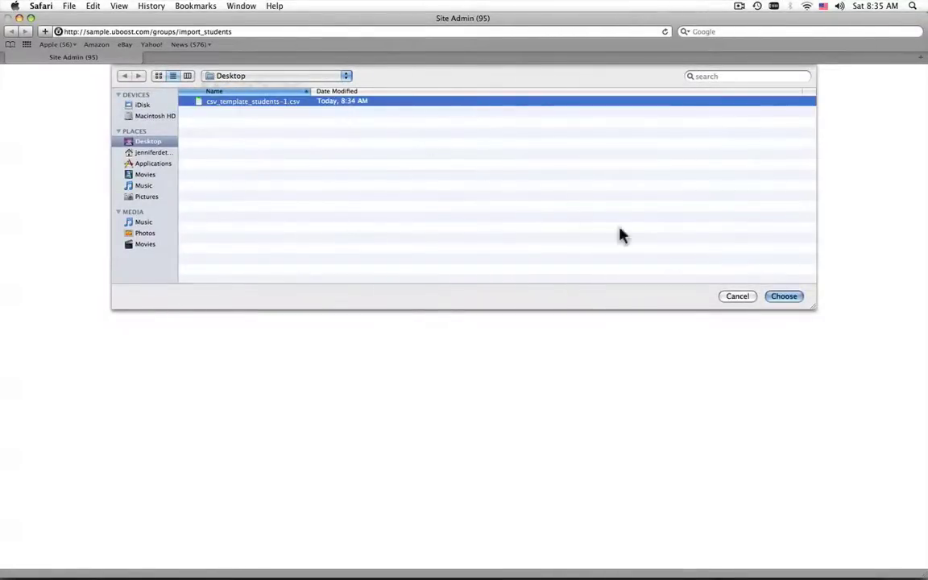
click(775, 298)
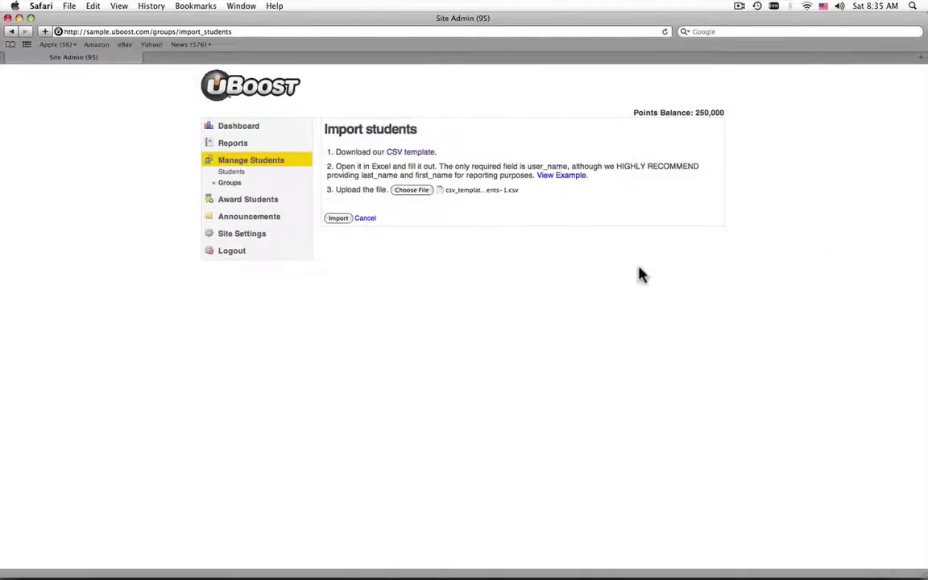
click(329, 219)
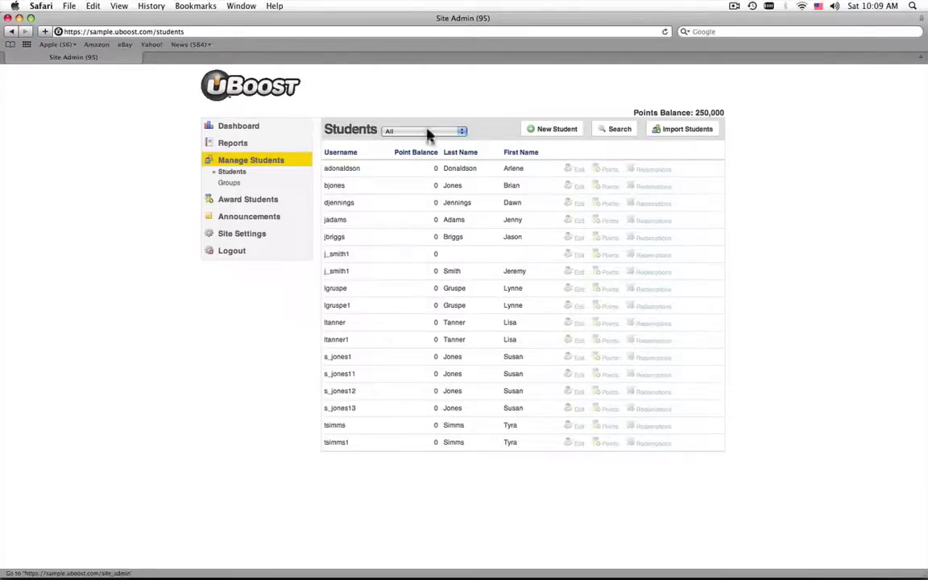
- Search Highlands Intermediate students created September 1–10, 2009, and generate their login cards
click(600, 130)
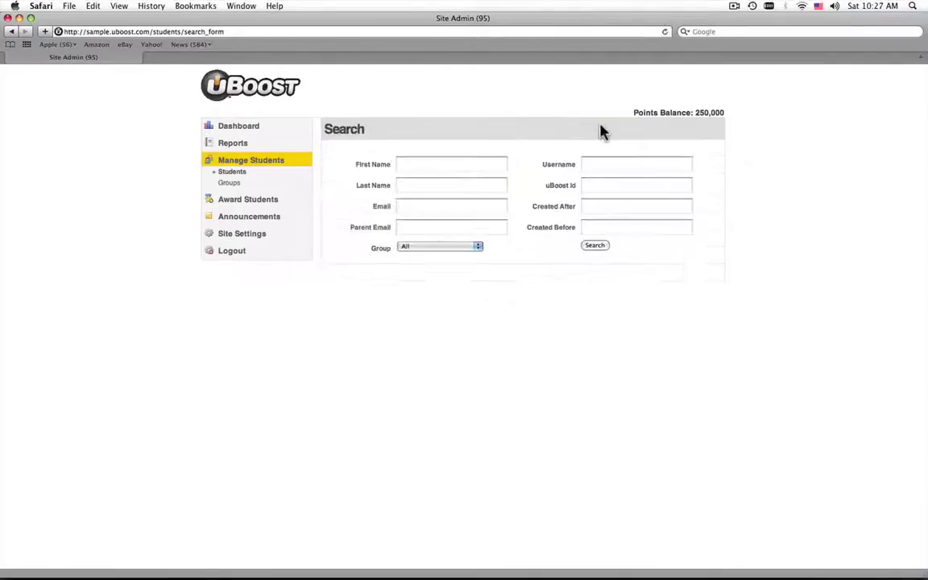
click(423, 247)
click(425, 263)
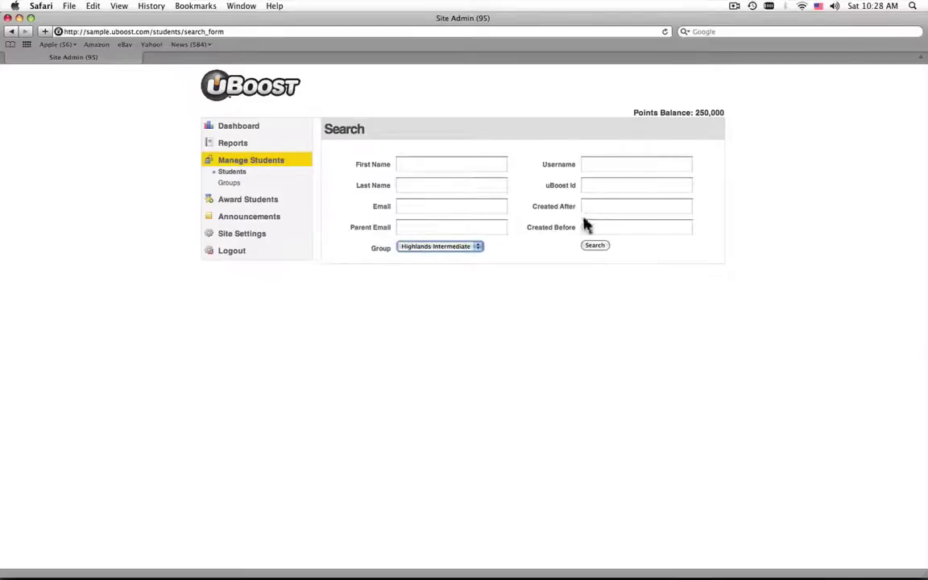
click(591, 208)
text(September 1, 2009)
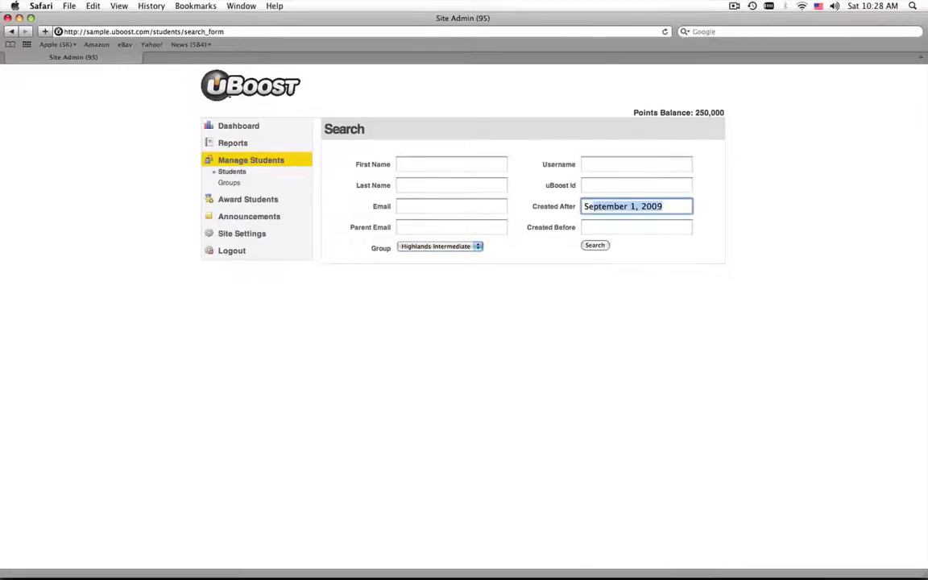
key(Tab)
text(S)
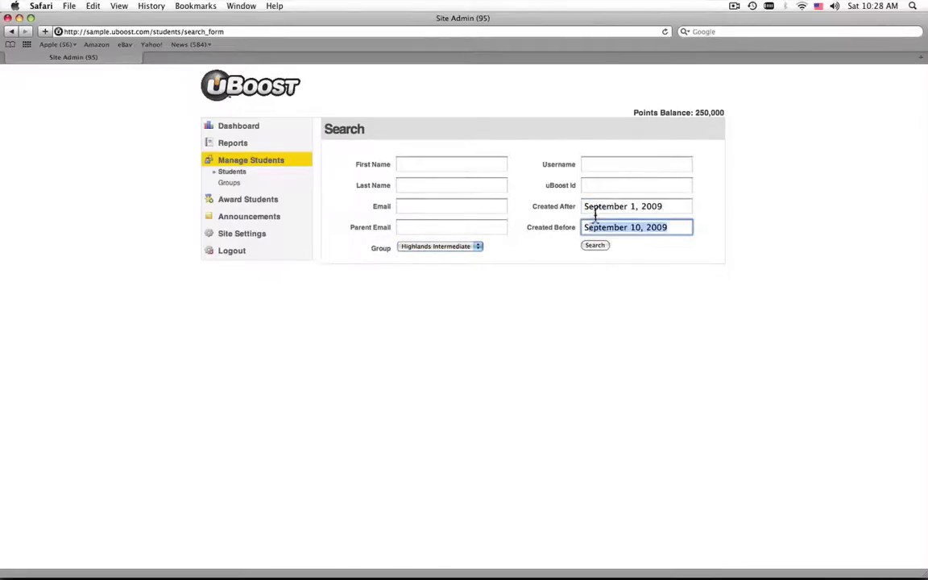
click(596, 245)
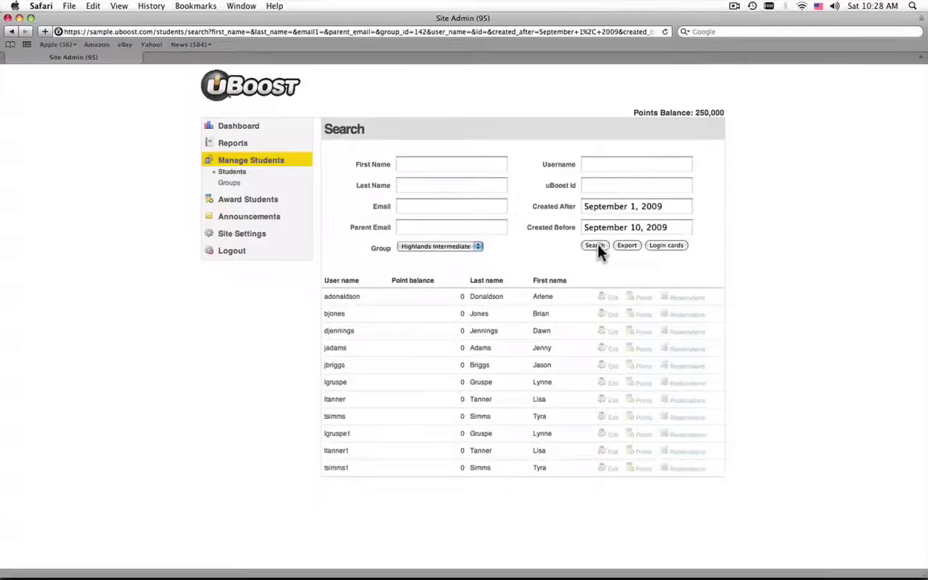
click(654, 250)
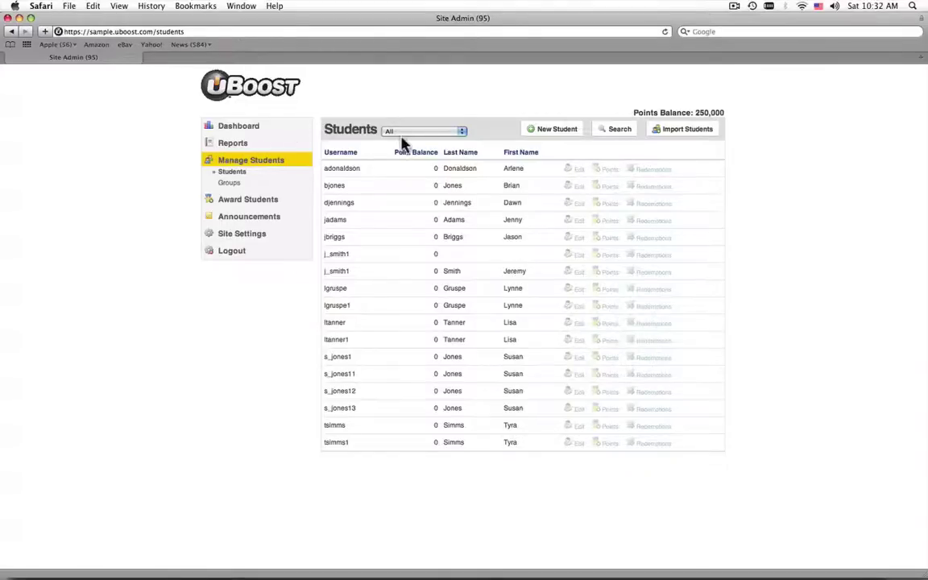
- Filter the student search by the Highlands Intermediate group and export the results
click(615, 131)
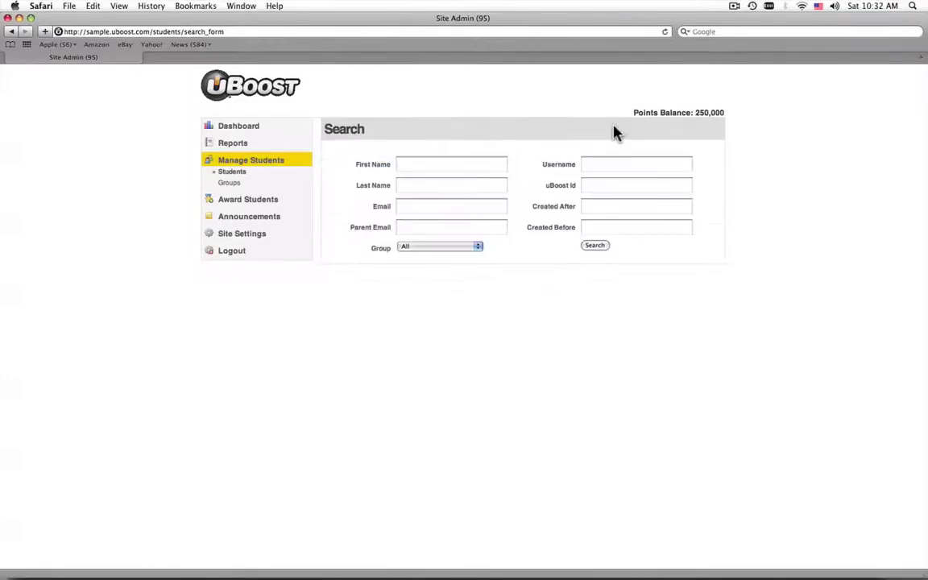
click(456, 248)
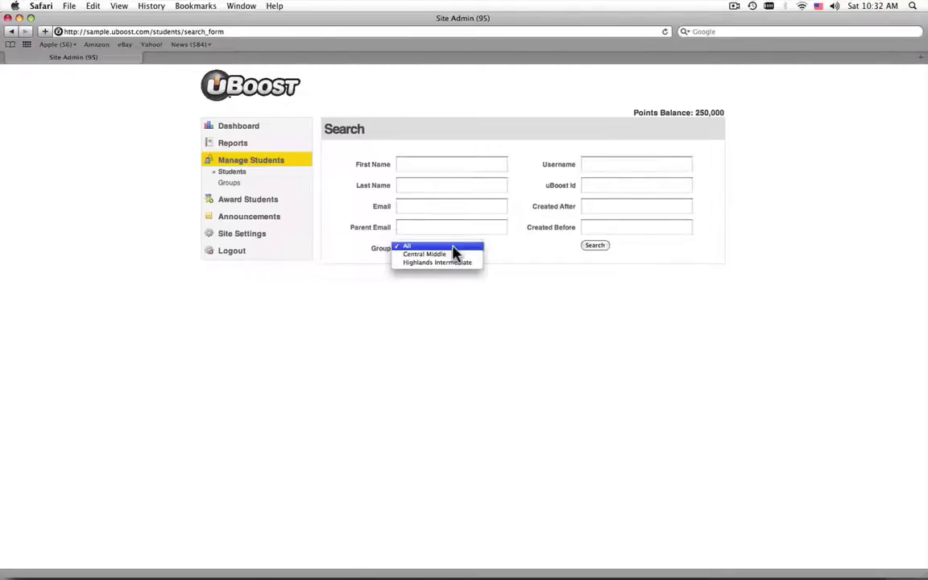
click(450, 262)
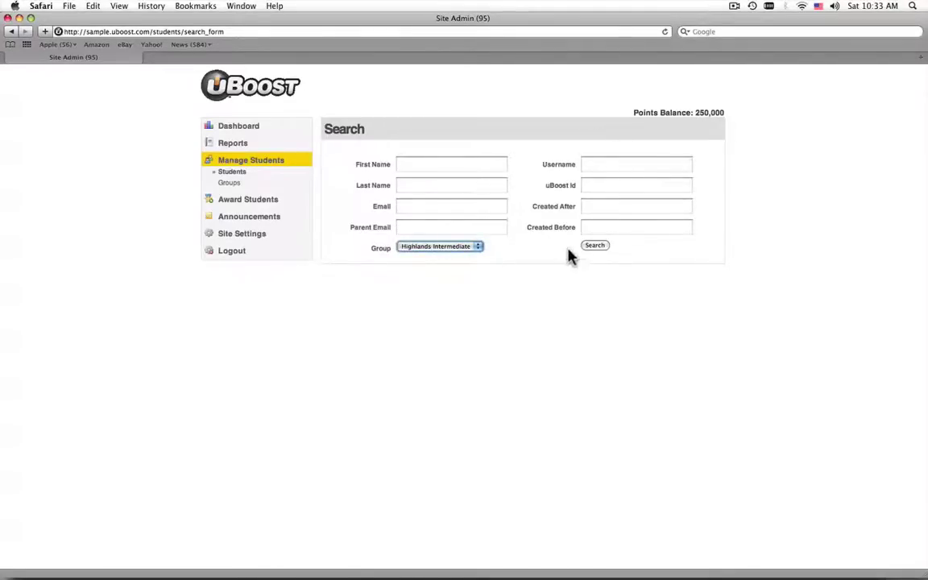
click(594, 245)
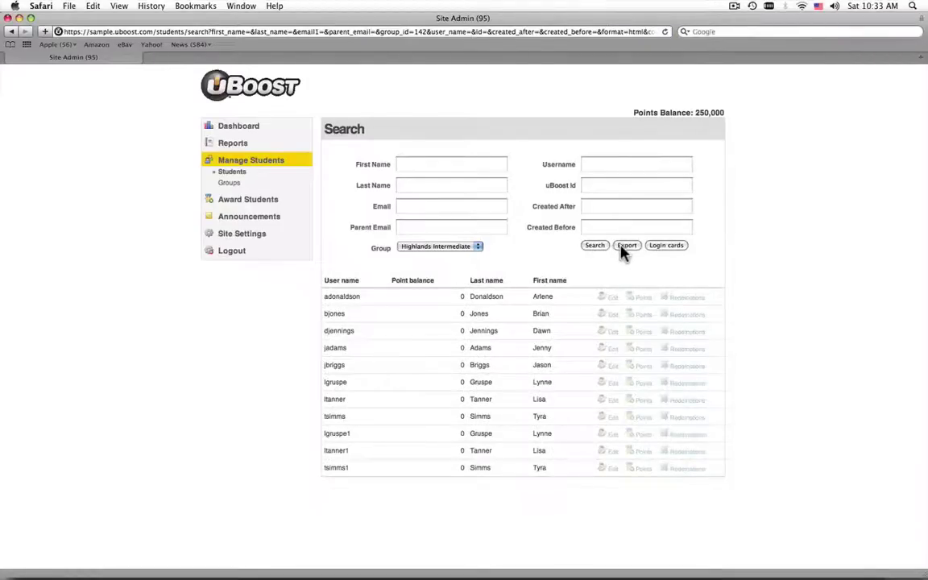
click(624, 246)
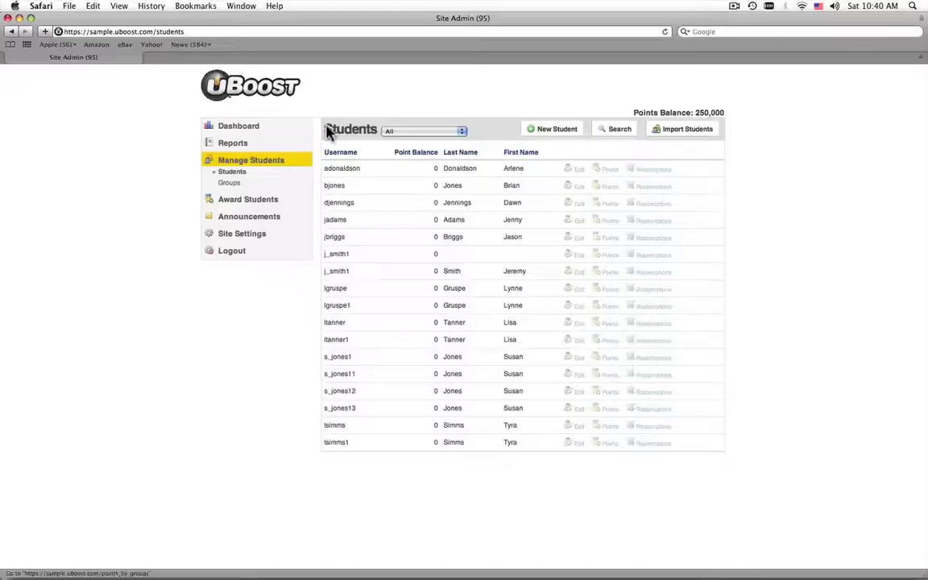
- Search students by the short first name and edit the single matching record
click(606, 131)
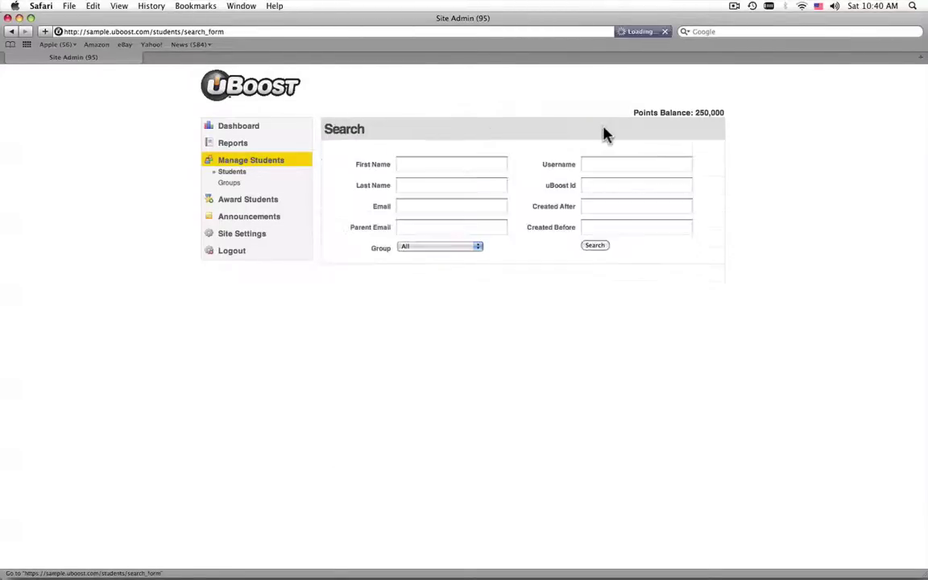
click(458, 165)
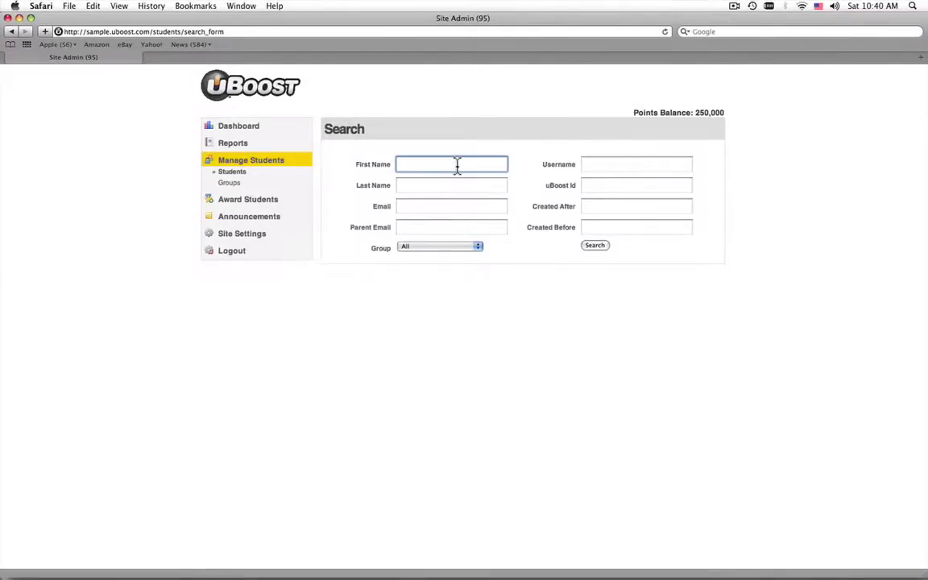
text(Jenny)
click(591, 247)
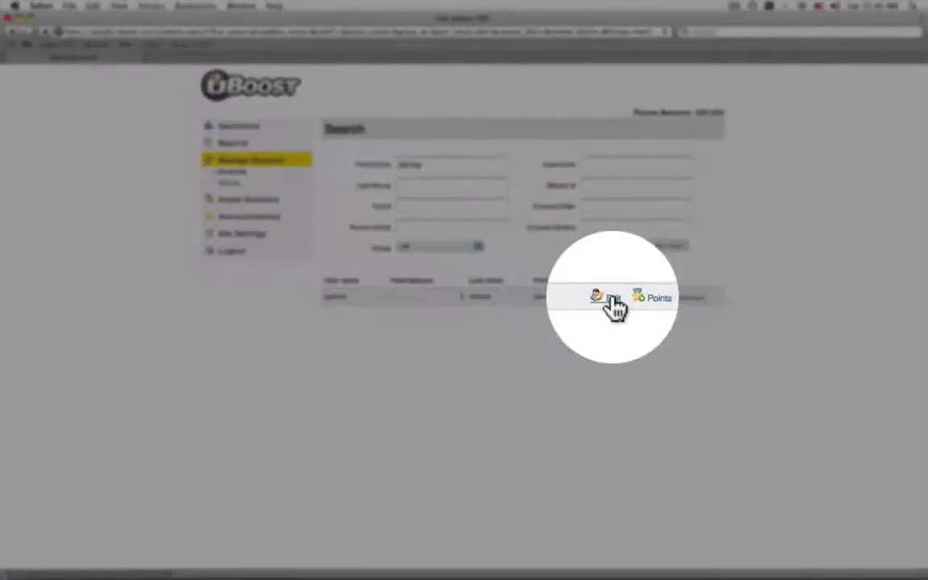
click(609, 298)
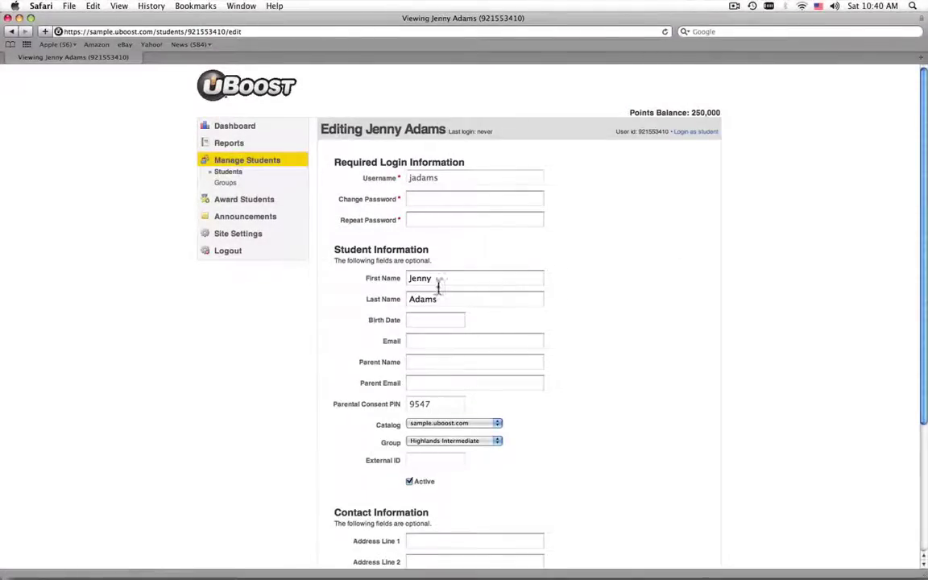
- Replace the student's short first name with its full form and save
click(422, 279)
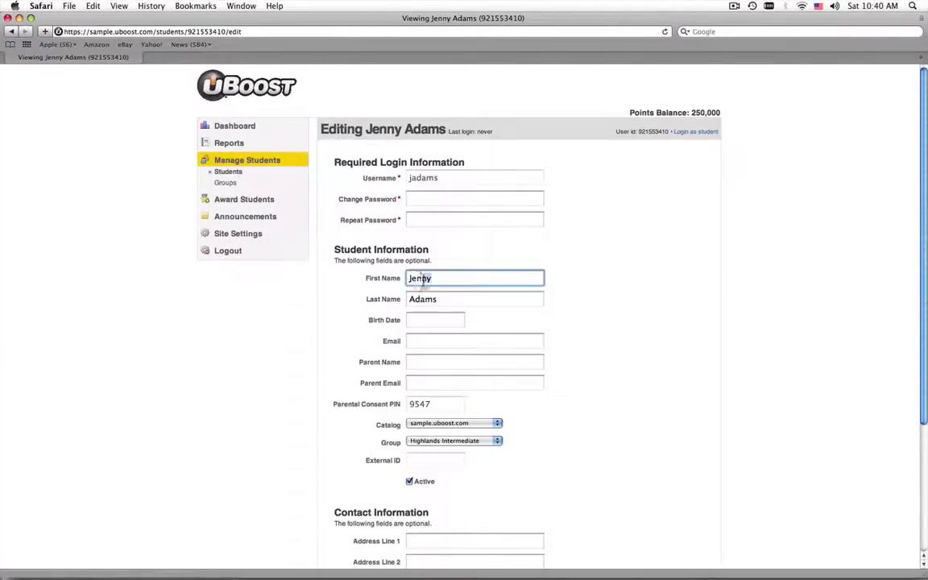
double_click(422, 279)
text(Jennifer)
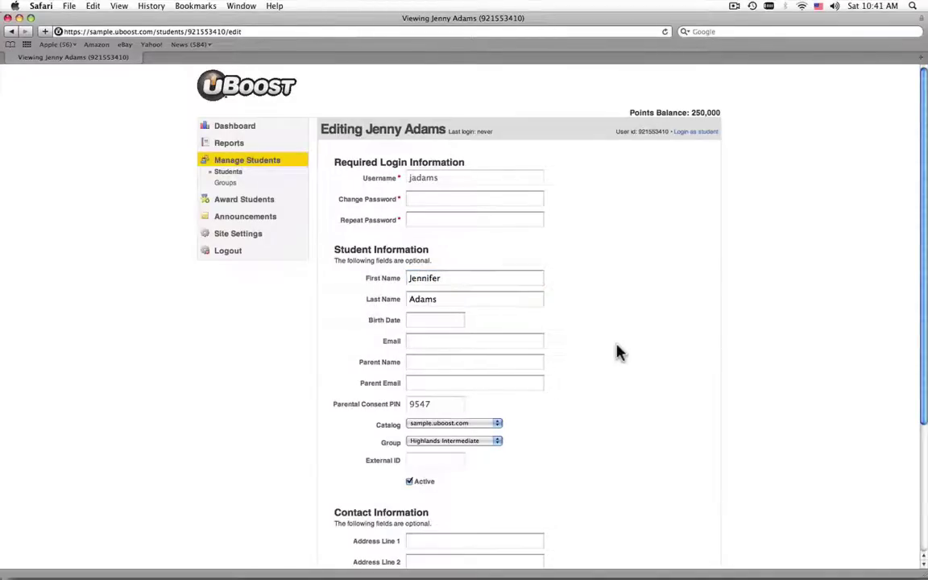
scroll(616, 352, down, 5)
click(407, 544)
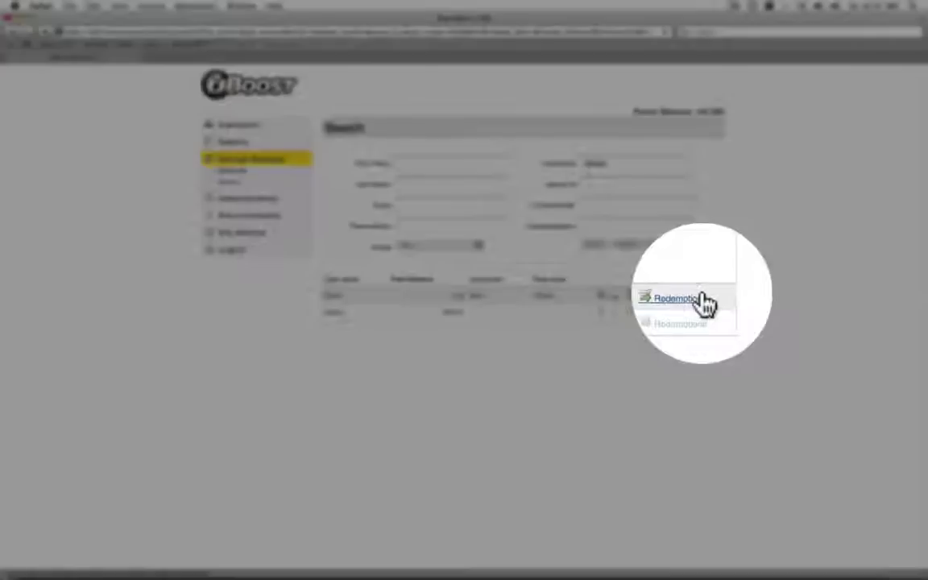
- Show the 1,155-point student's points history with the Give/Take Points forms open above it
click(703, 300)
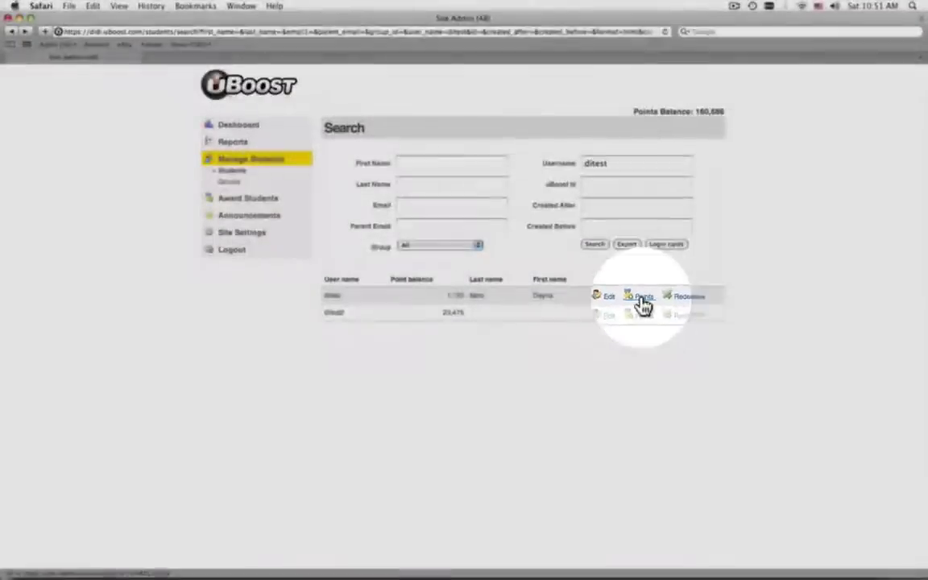
click(642, 297)
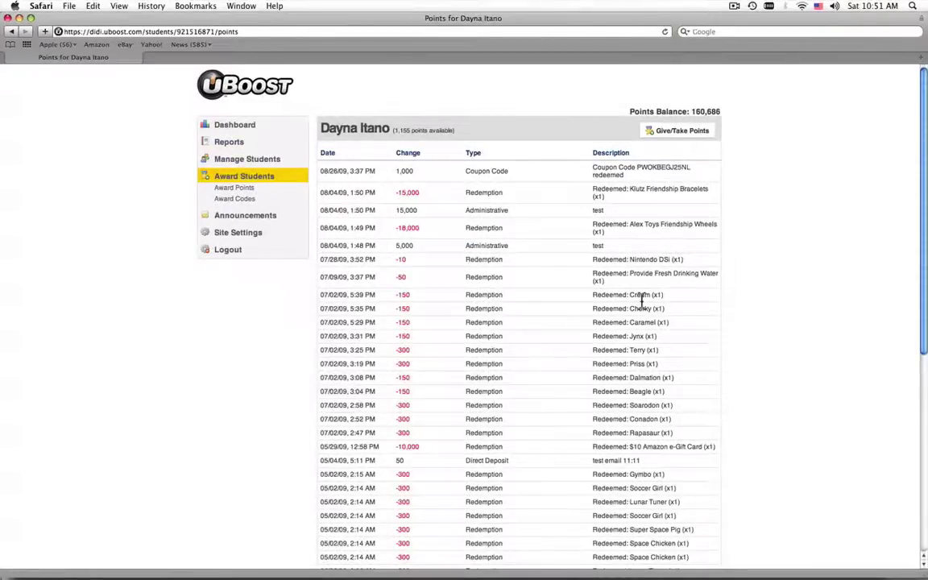
click(659, 138)
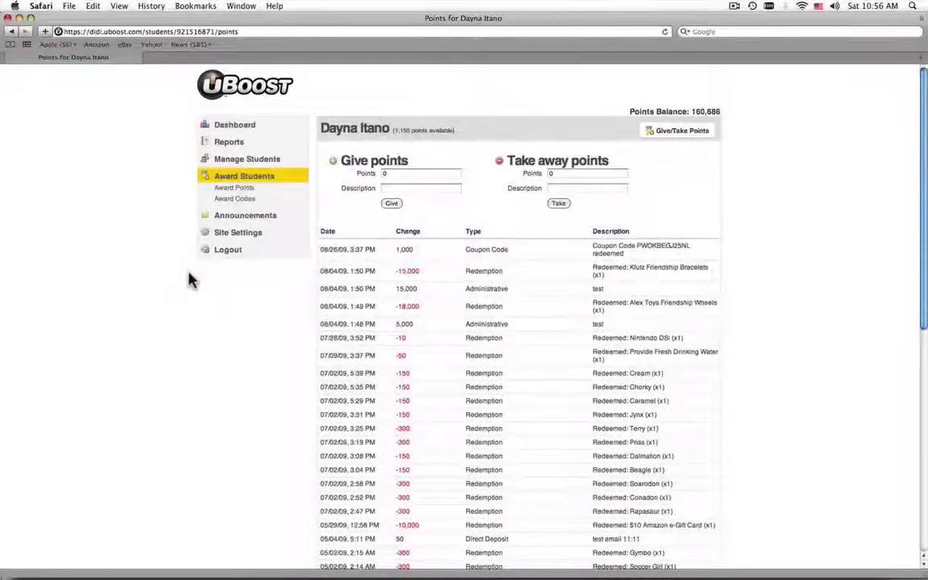
- Award 100 points described as 'Score Adjustment', bringing the student to 1,255 points
double_click(385, 173)
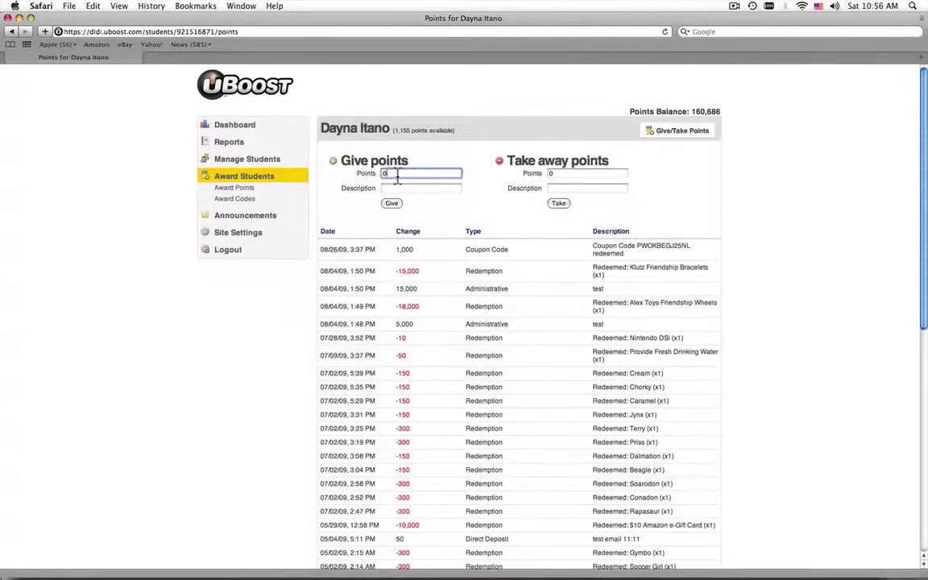
text(100)
key(Tab)
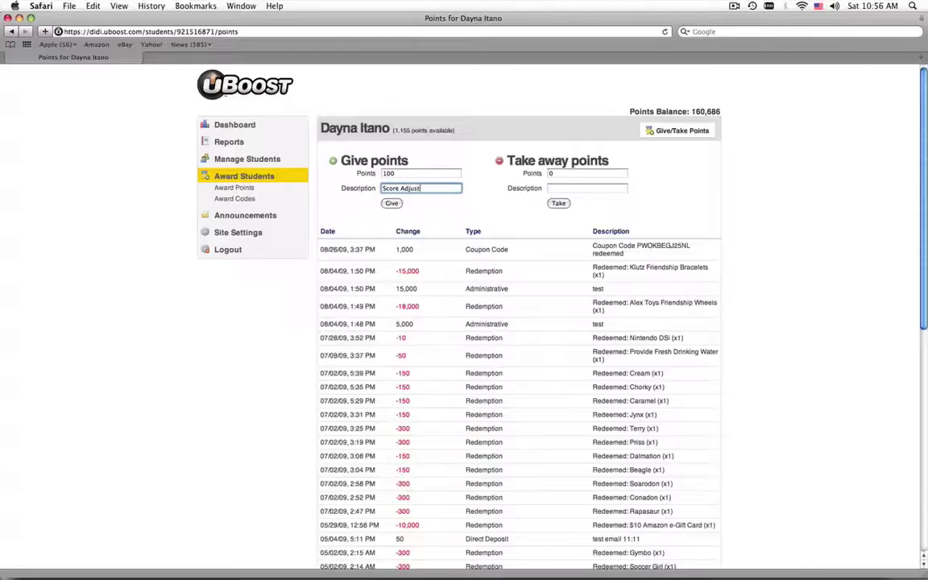
text(Score Adjustment)
key(Tab)
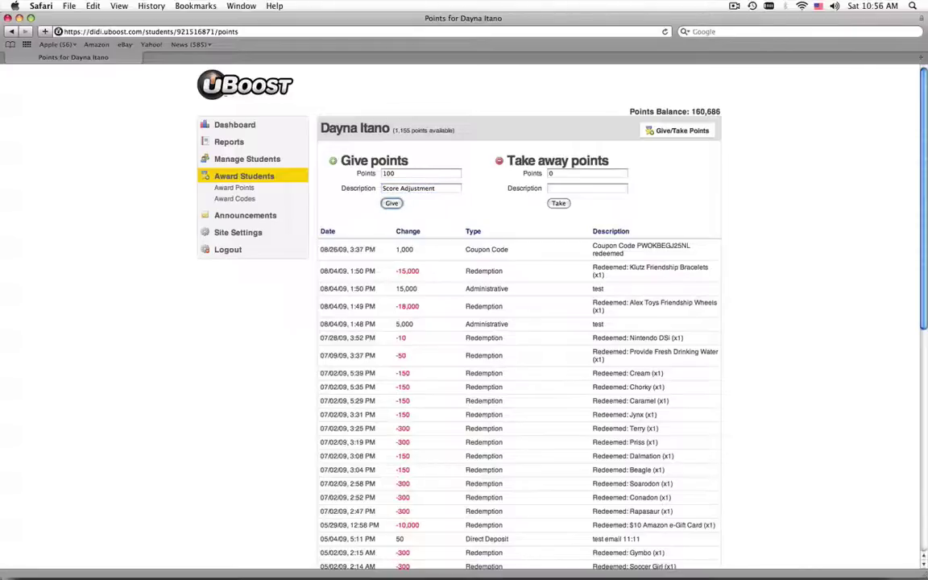
click(391, 203)
click(553, 201)
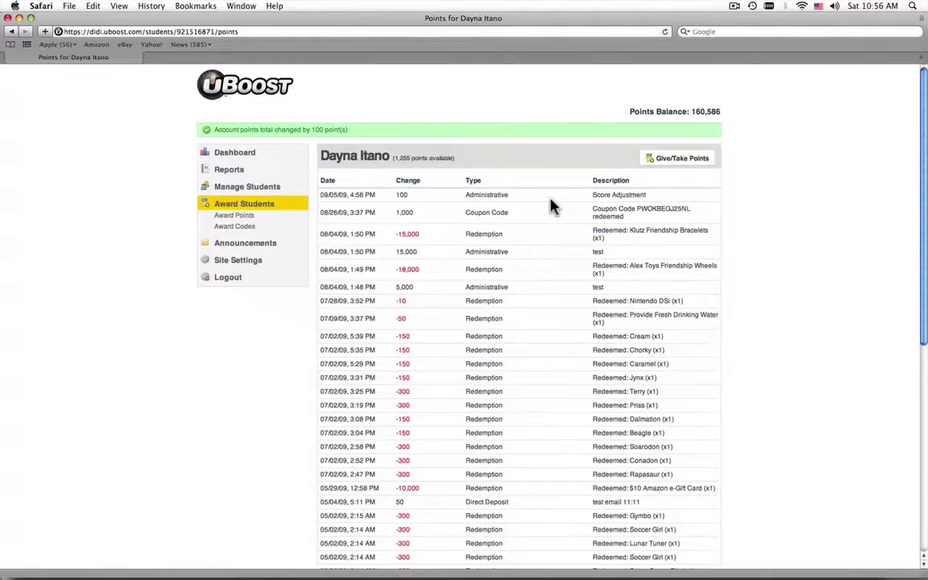
- Deduct 50 points described as 'Point Adjustment', leaving the student at 1,205 points
click(666, 162)
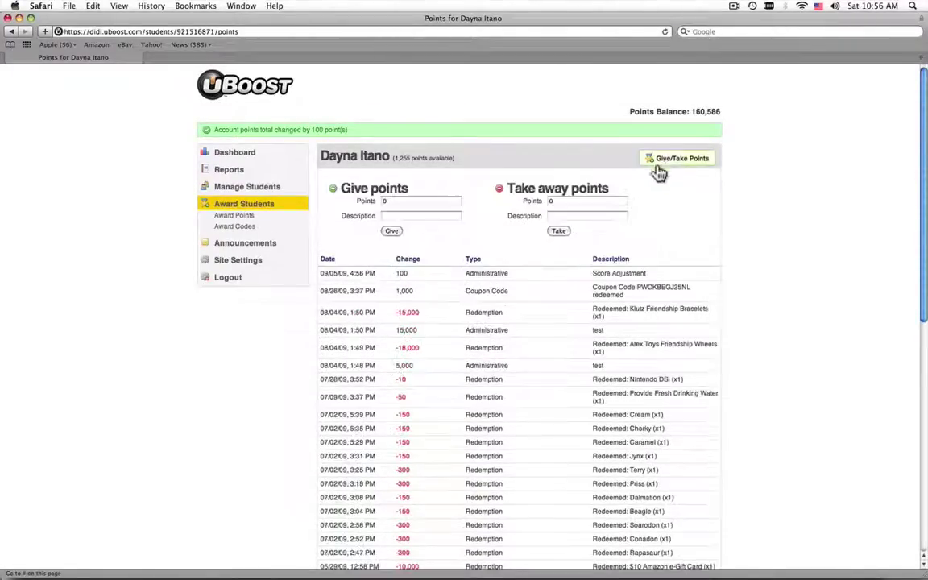
click(548, 203)
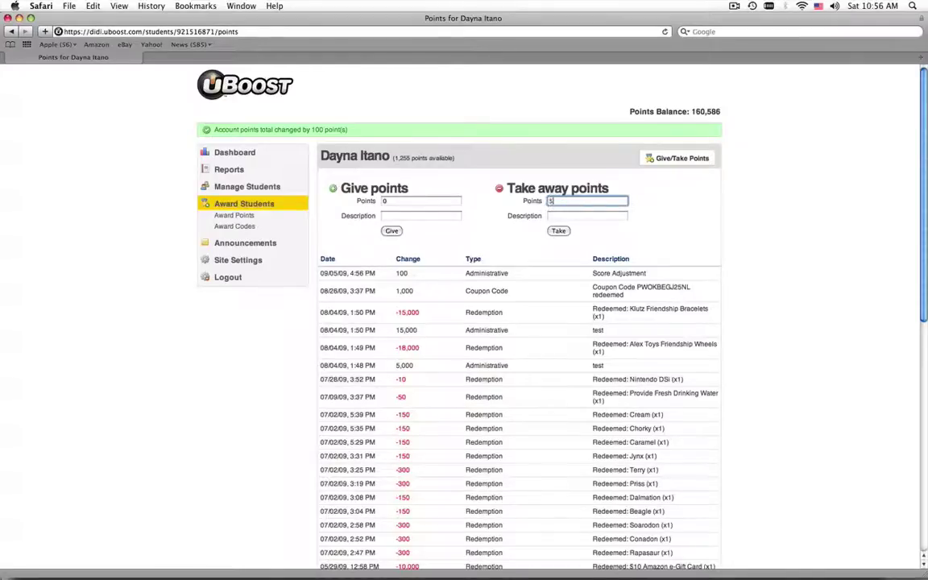
text(5)
key(Tab)
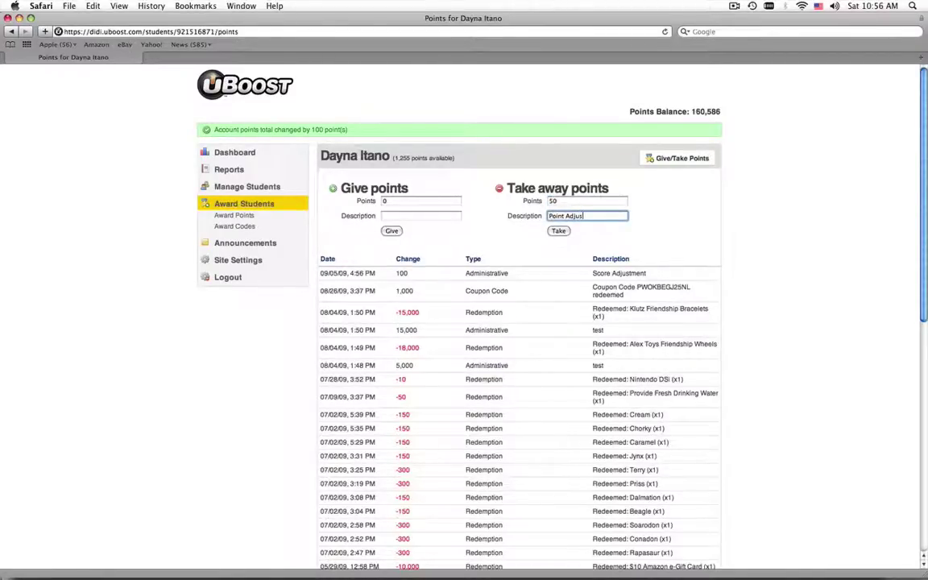
text(Point Adjustment)
click(557, 231)
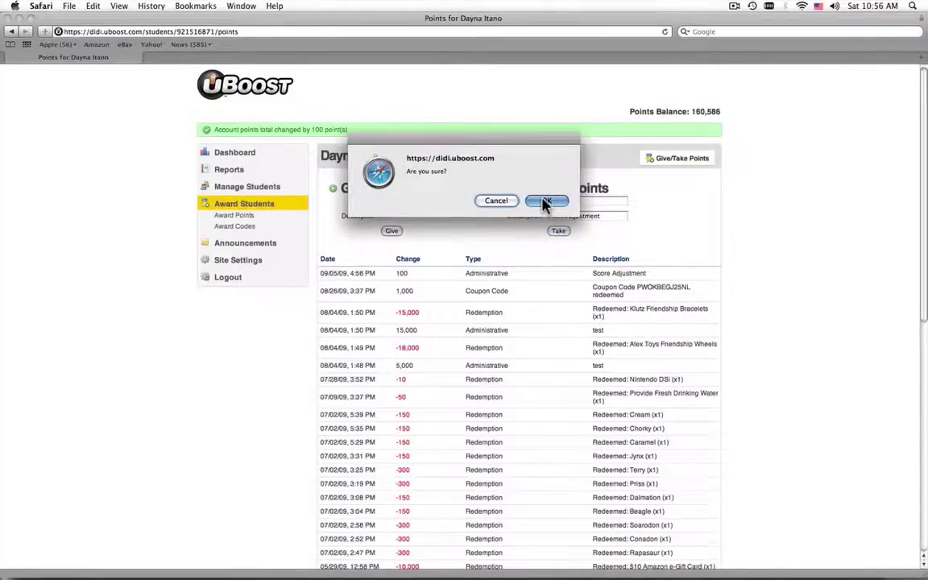
click(544, 201)
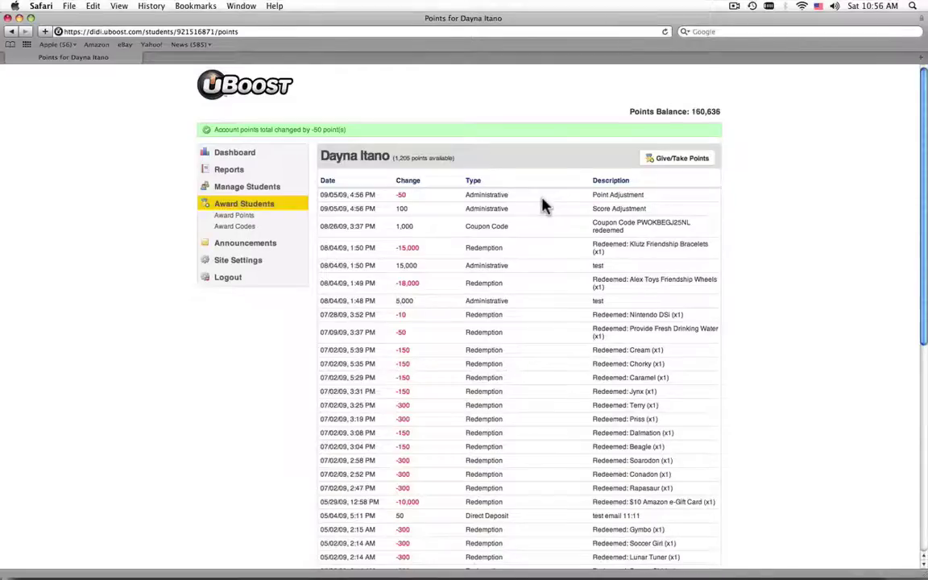